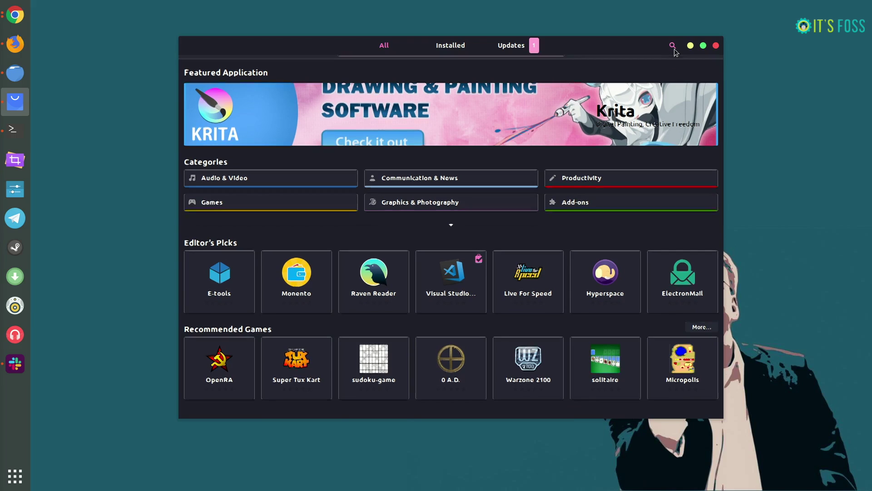
Search Ubuntu Software for 'gtkhash' and open the GtkHash details page
left_click(673, 46)
type("gtkhash")
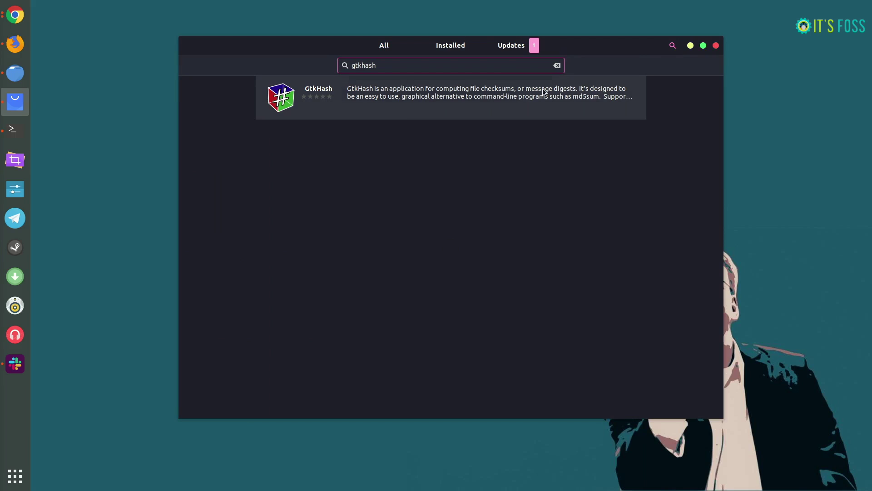
left_click(394, 98)
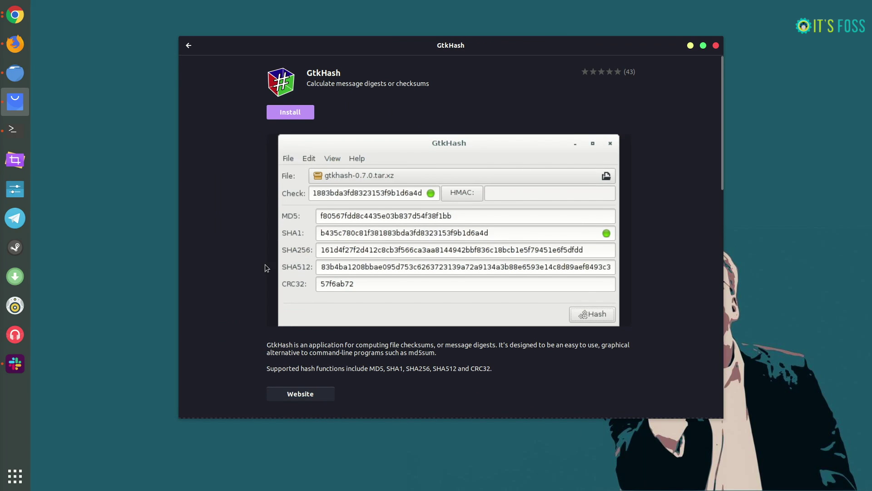
scroll(270, 295, "down", 5)
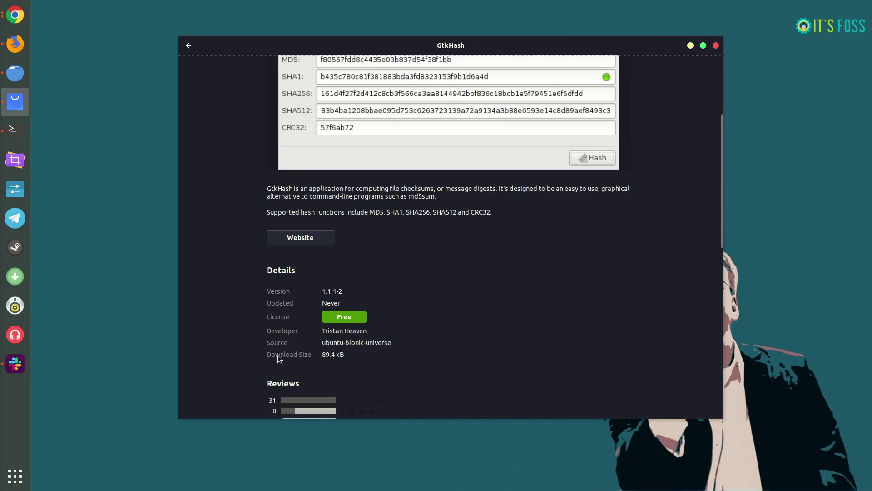
scroll(300, 357, "up", 5)
Install GtkHash, authorising with the account password
left_click(303, 111)
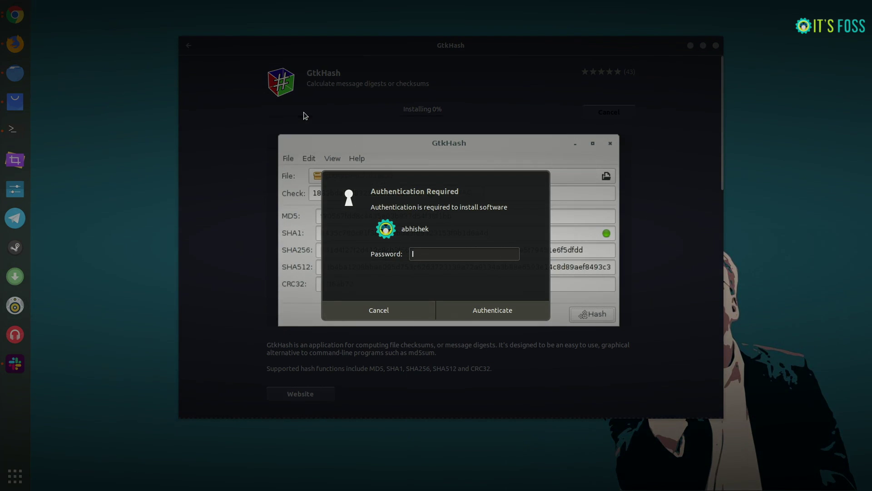
type("●●●●●")
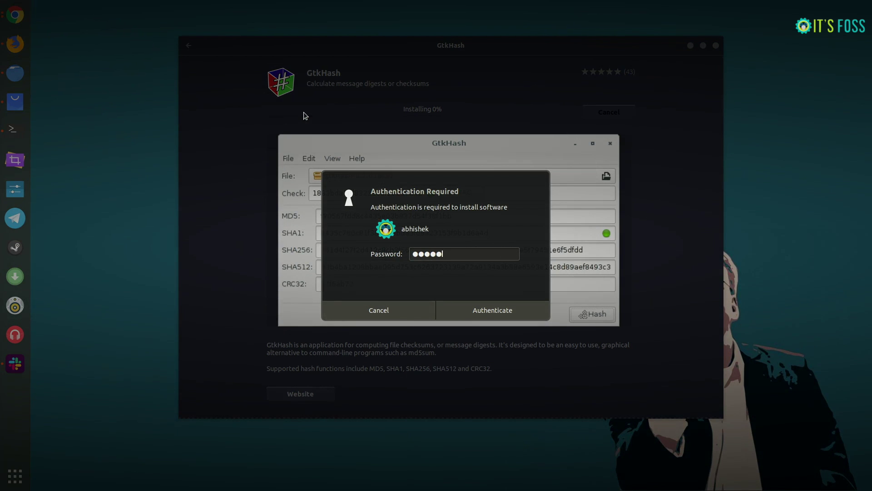
type("●●●")
key("Return")
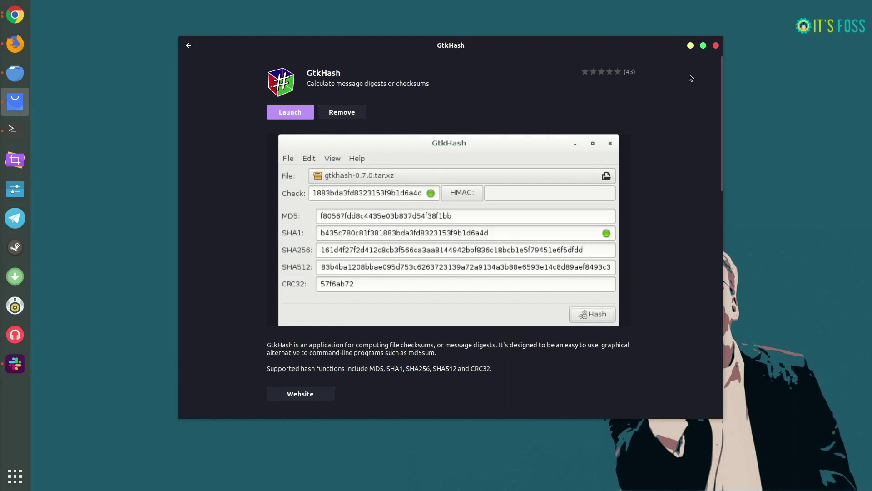
Close Ubuntu Software and browse linuxmint.com to the Linux Mint 19 Cinnamon 64-bit download page
left_click(716, 46)
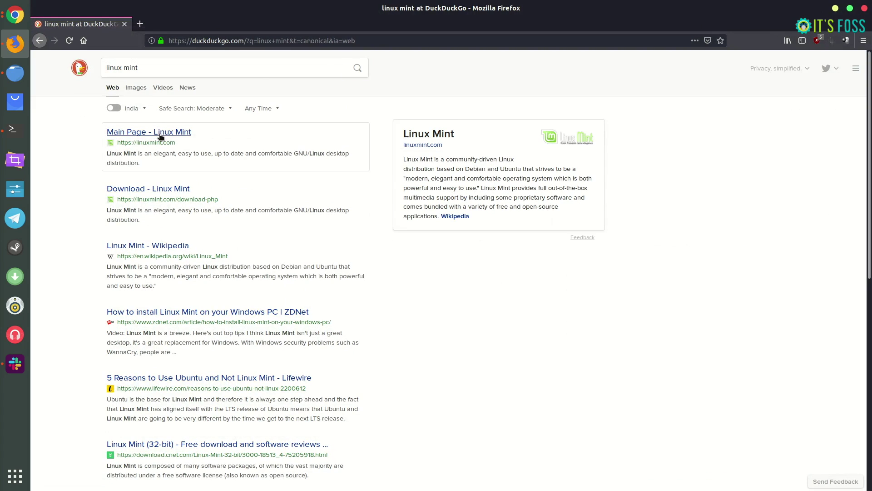
left_click(153, 189)
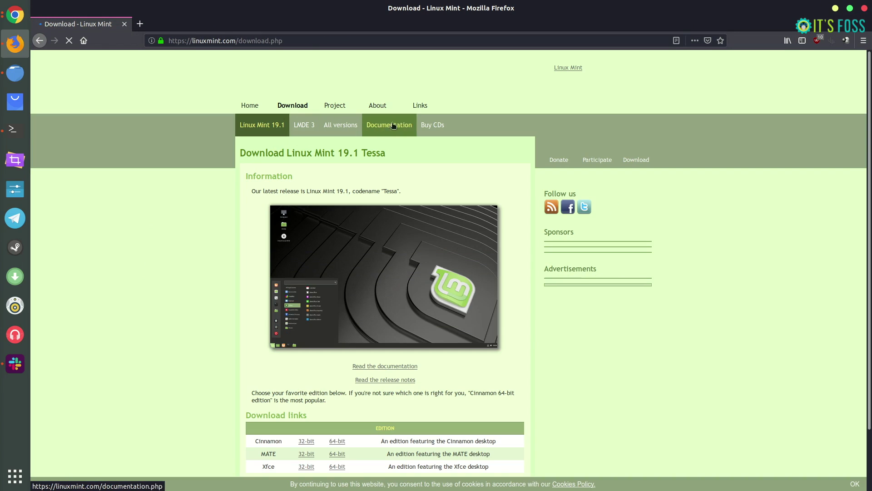
scroll(221, 304, "down", 2)
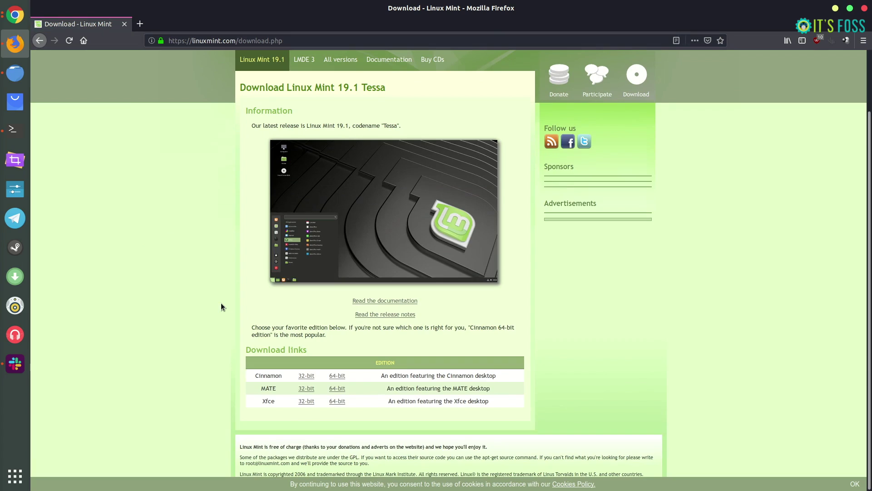
scroll(221, 303, "up", 2)
left_click(344, 128)
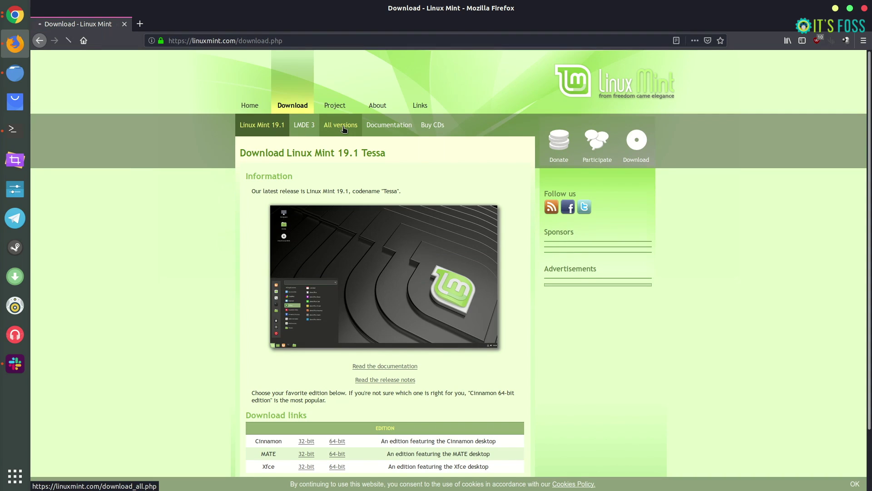
left_click(262, 202)
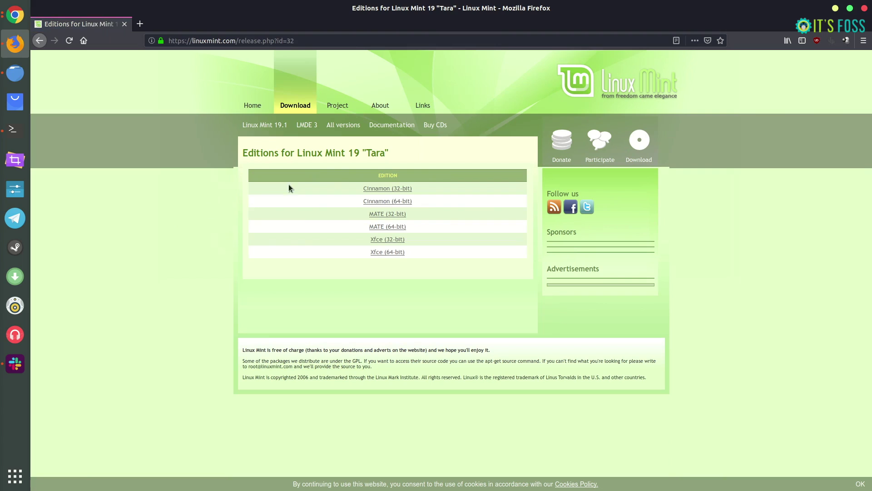
left_click(388, 201)
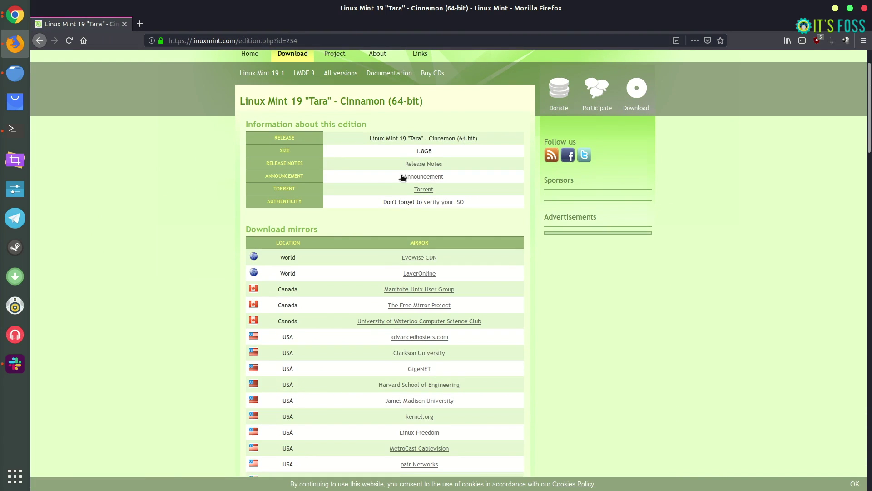
Open the 'How to verify ISO images' guide in a new tab and show release 19's steps
middle_click(452, 202)
left_click(181, 24)
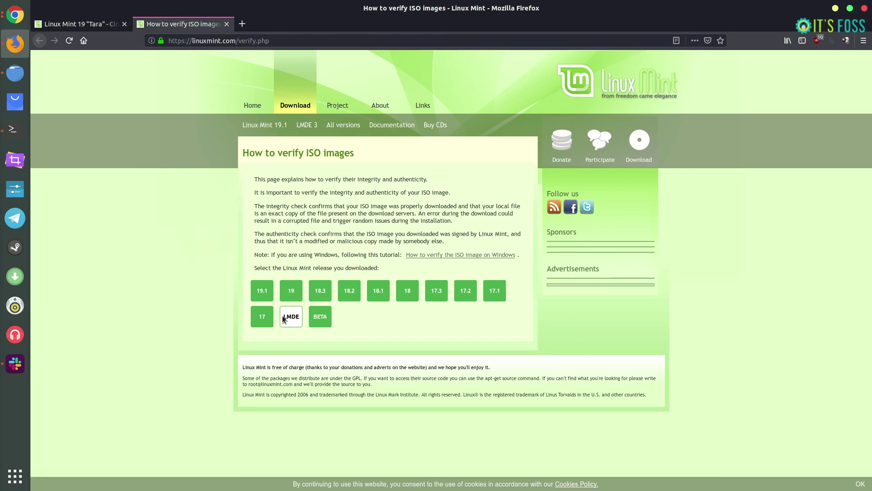
left_click(291, 295)
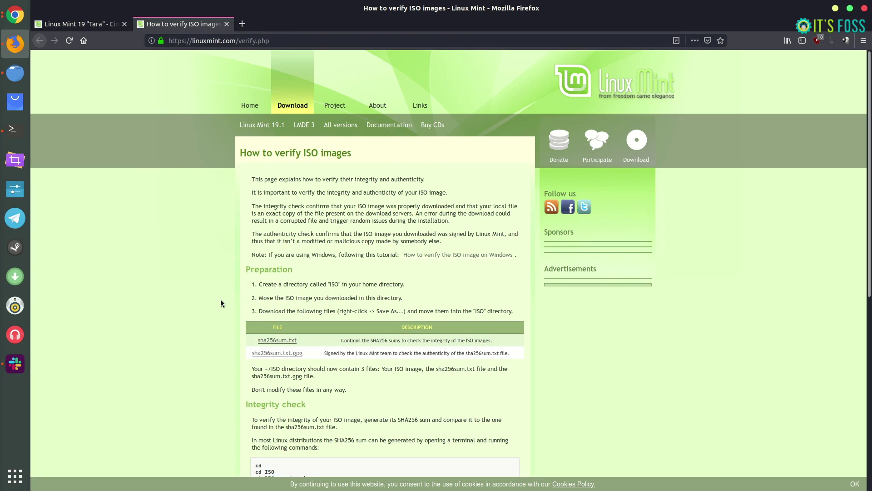
scroll(295, 227, "down", 3)
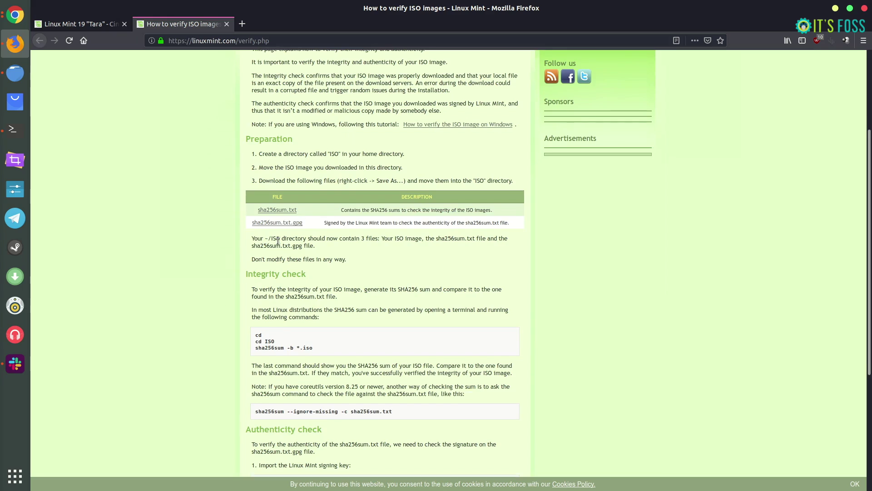
scroll(278, 241, "down", 4)
scroll(214, 307, "up", 4)
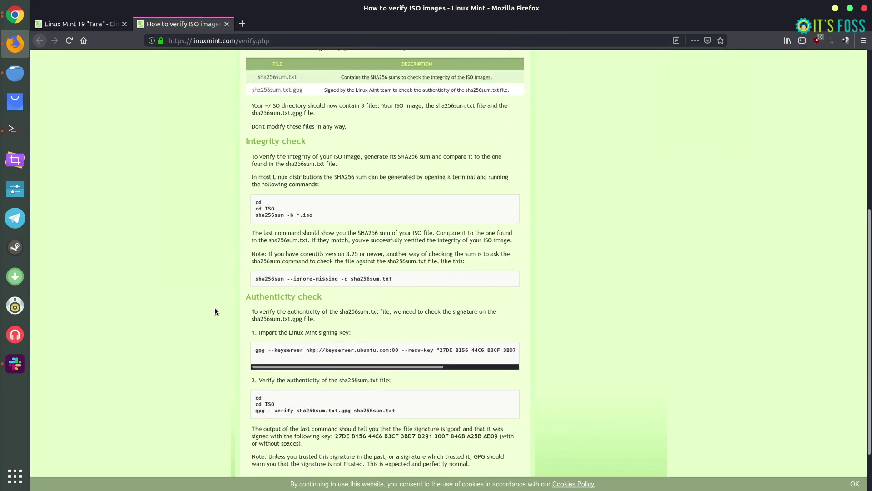
Open sha256sum.txt, select the cinnamon-64bit checksum, and minimise Firefox
left_click(284, 228)
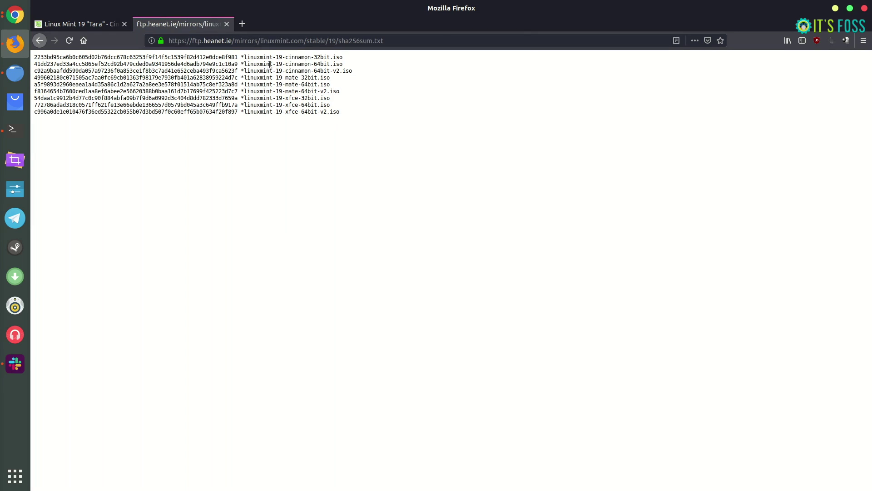
double_click(184, 63)
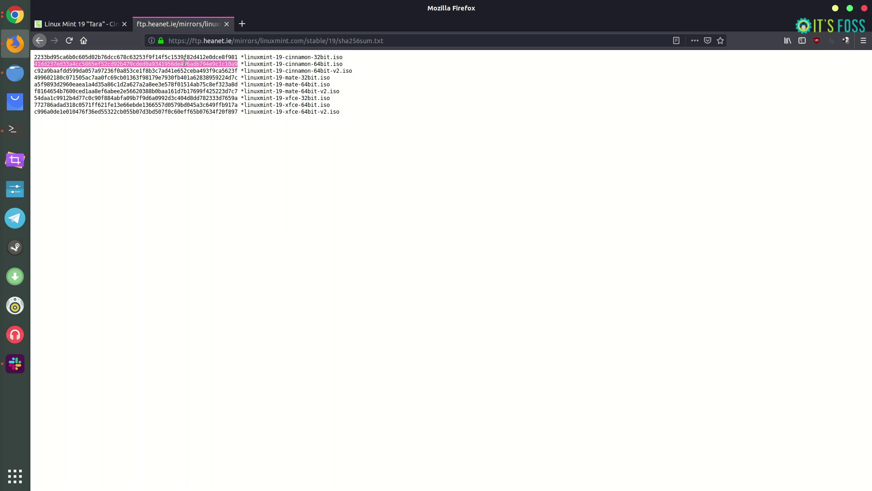
left_click(835, 8)
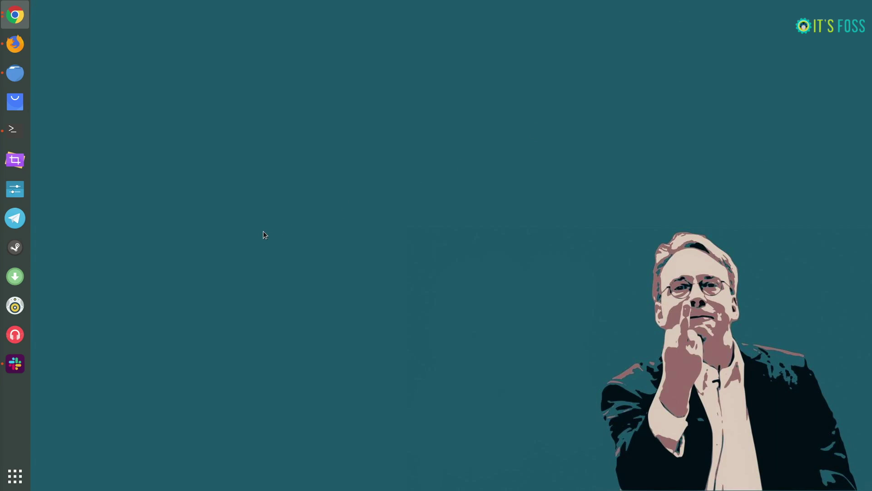
Launch GtkHash from the application search and centre its window
key("super+w")
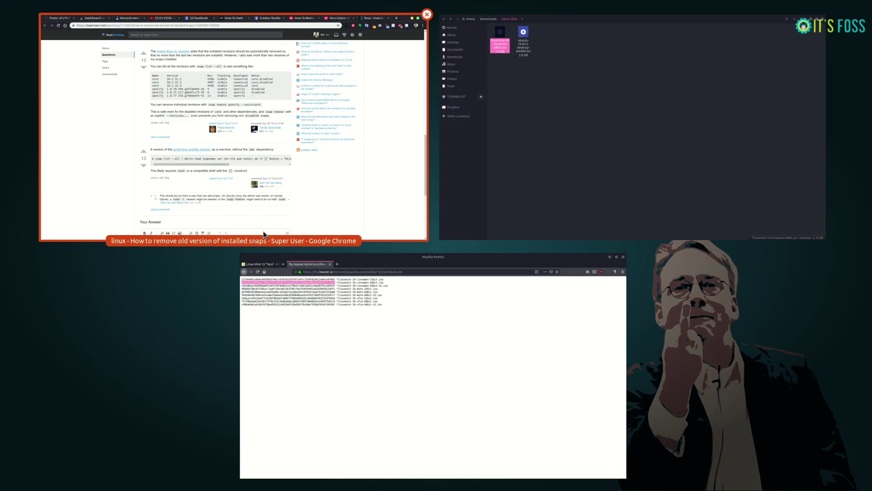
key("Escape")
key("super")
type("gtk")
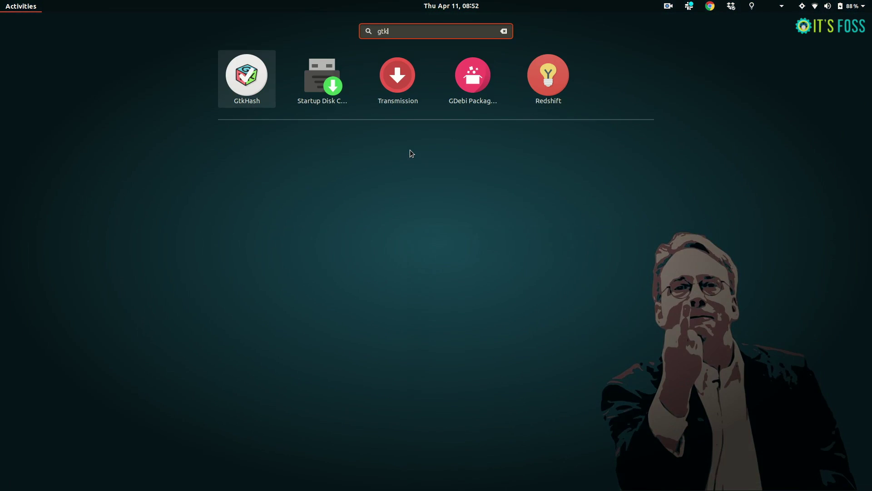
key("Return")
left_click_drag(266, 29, 471, 152)
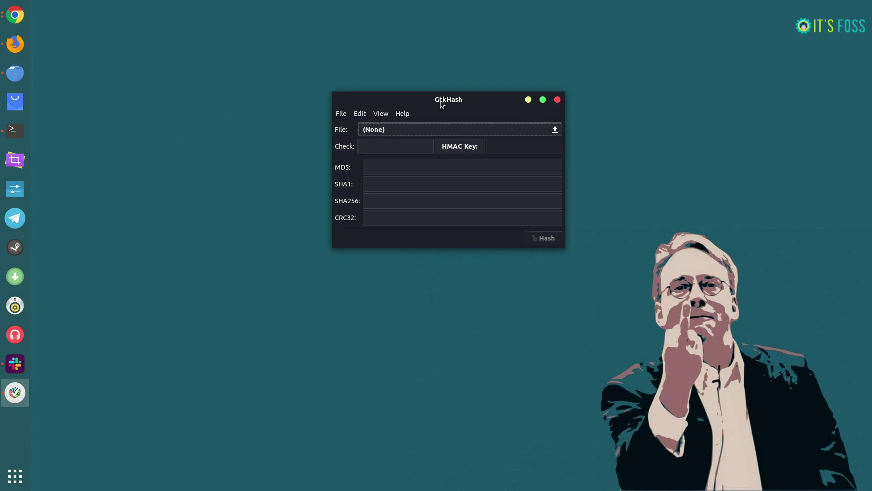
Choose Downloads > Linux ISOs > linuxmint-19-cinnamon-64bit.iso as the file to hash
left_click(555, 129)
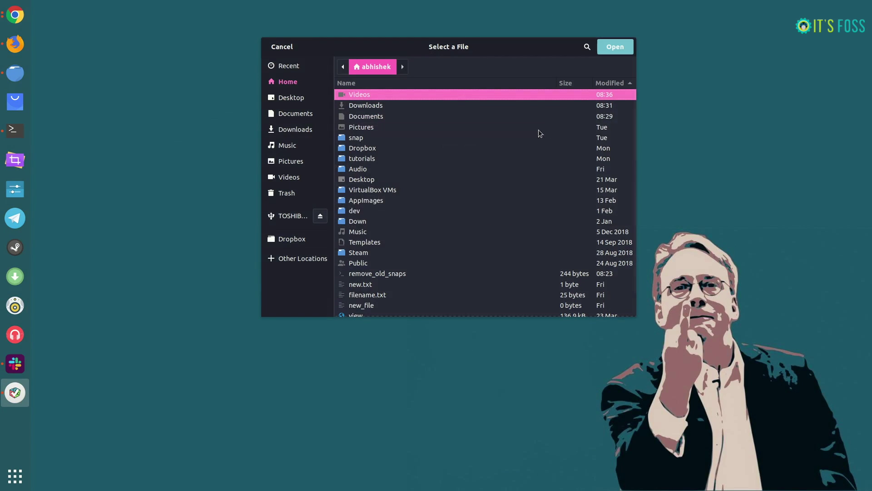
left_click(296, 132)
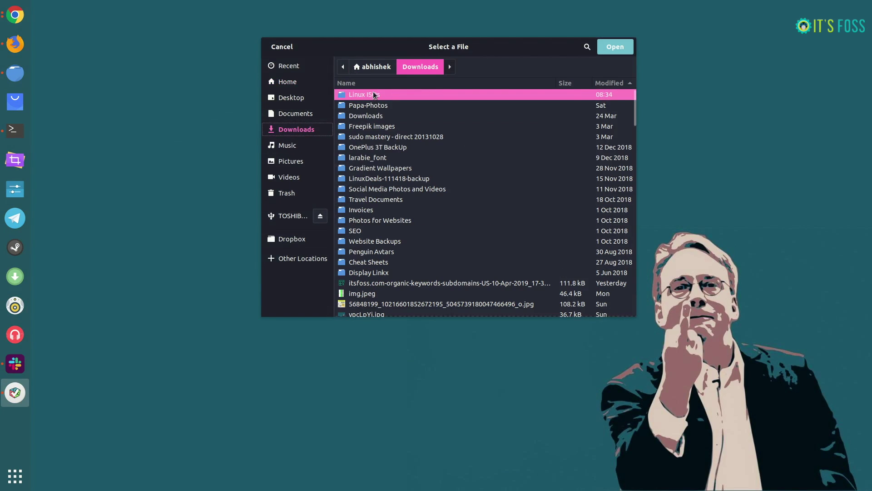
double_click(374, 94)
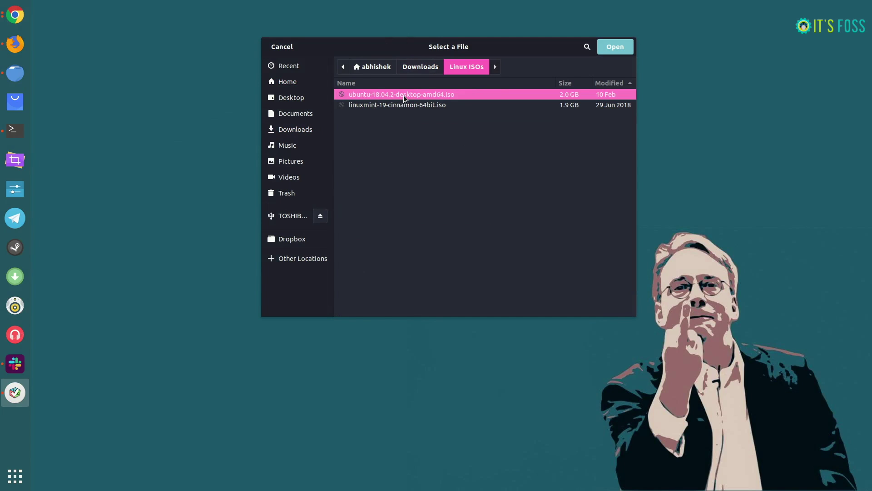
left_click(411, 106)
left_click(611, 48)
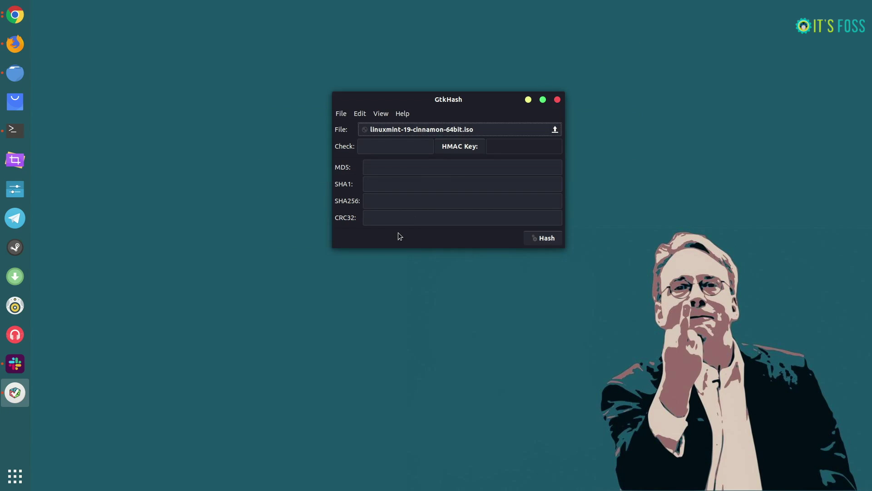
Reselect the cinnamon-64bit SHA256 hash in Firefox's sha256sum.txt and return to GtkHash's Check field
left_click(466, 145)
left_click(15, 44)
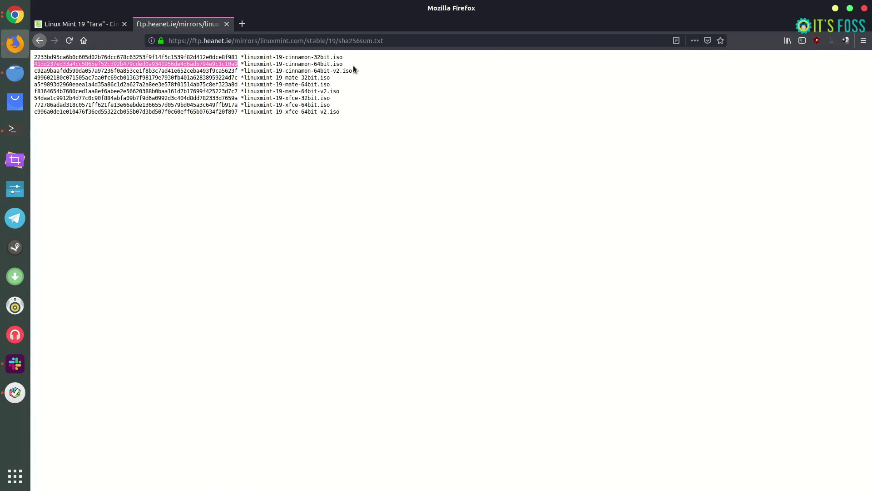
left_click_drag(341, 41, 367, 40)
left_click(171, 82)
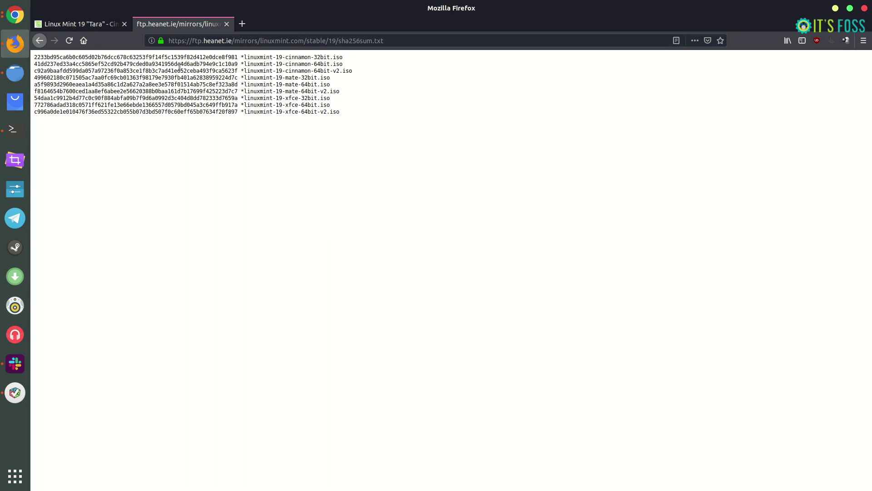
double_click(181, 63)
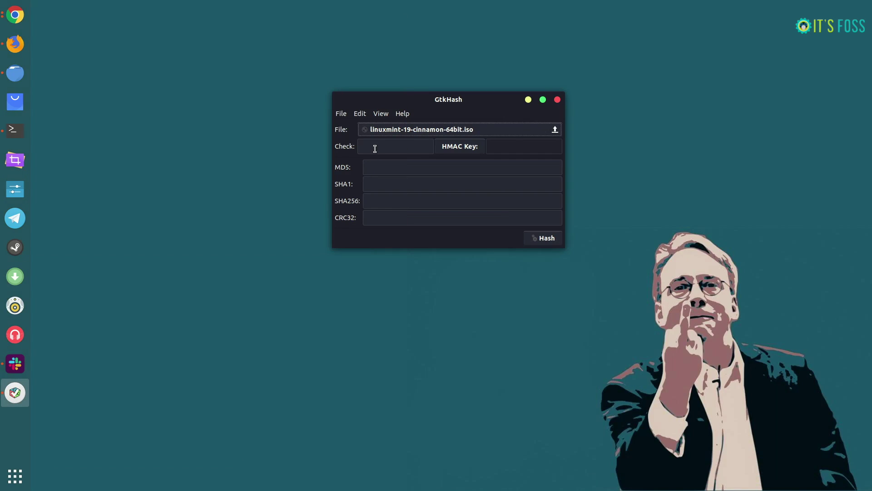
left_click(375, 148)
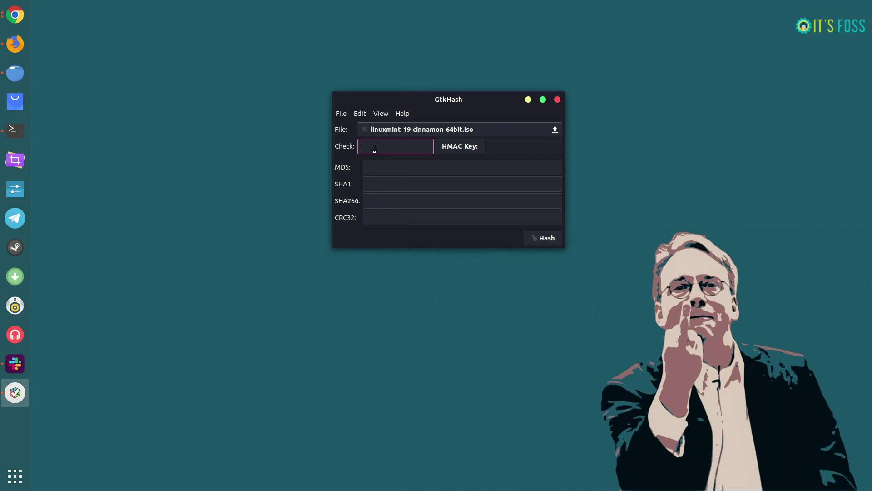
Paste the official SHA256 hash into Check and compute the ISO's hashes
key("ctrl+v")
left_click(549, 240)
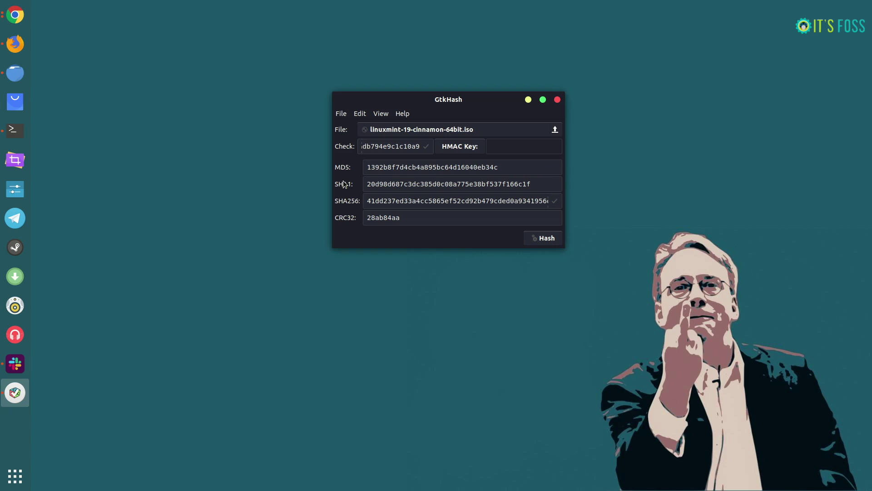
left_click(391, 147)
Copy GtkHash's computed SHA256 and find it with Ctrl+F in sha256sum.txt
double_click(450, 196)
key("ctrl+c")
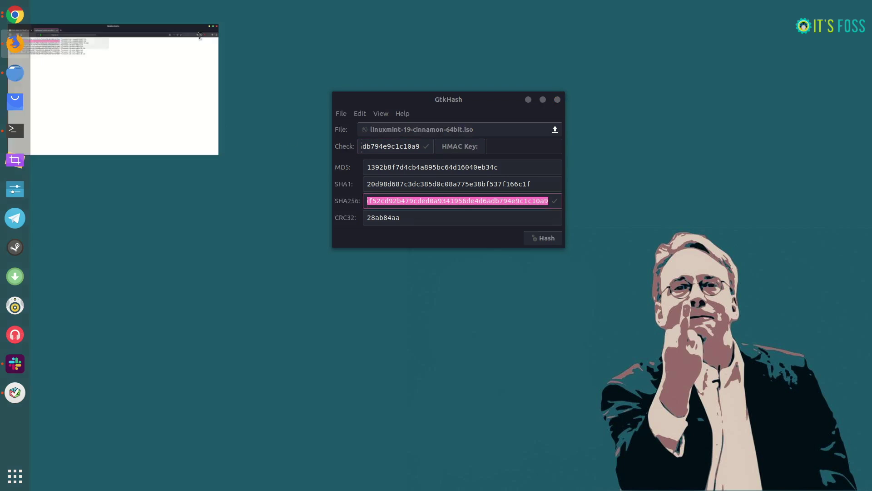
left_click(26, 43)
left_click(425, 142)
key("ctrl+f")
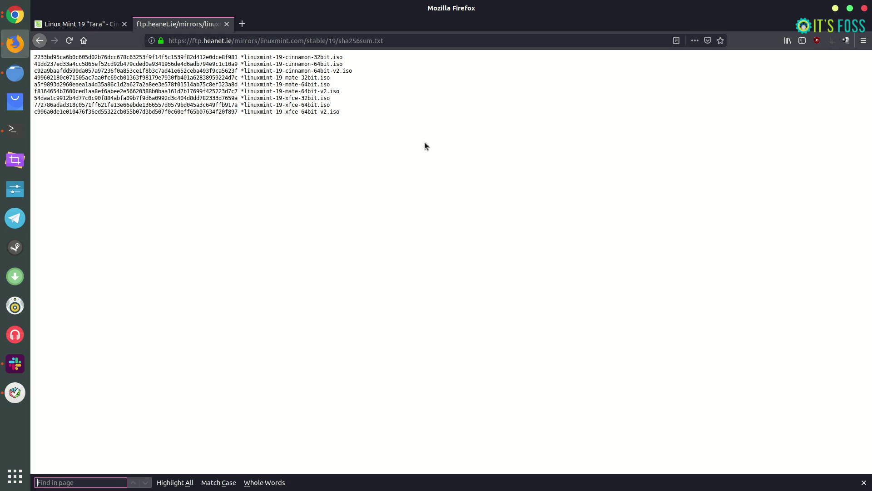
key("ctrl+v")
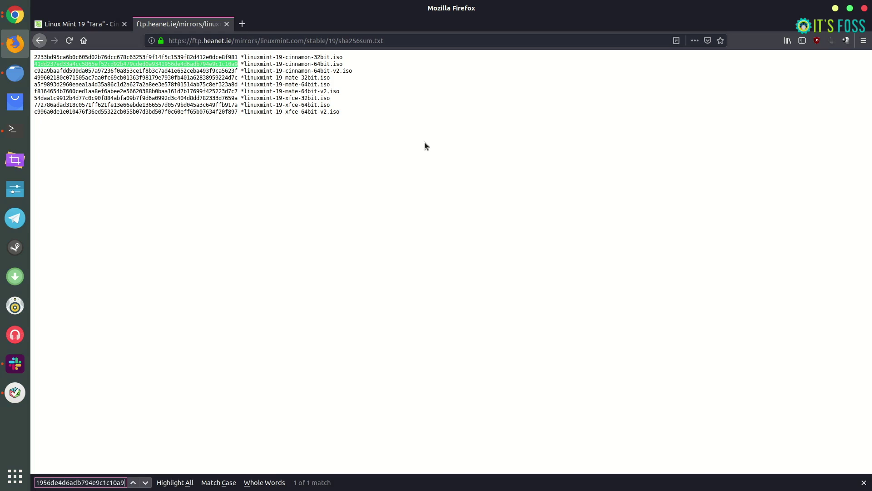
left_click(835, 9)
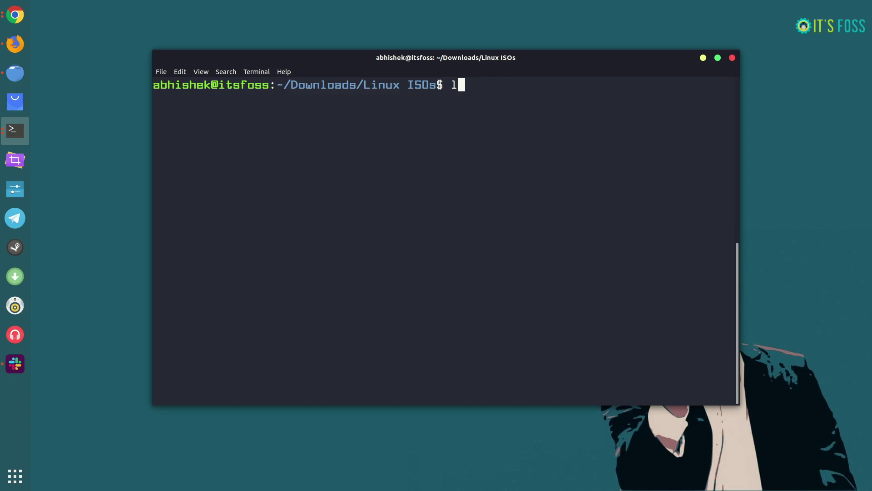
Run ls, then sha256sum linuxmint-19-cinnamon-64bit.iso in the terminal
type("s")
key("Return")
type("sha2")
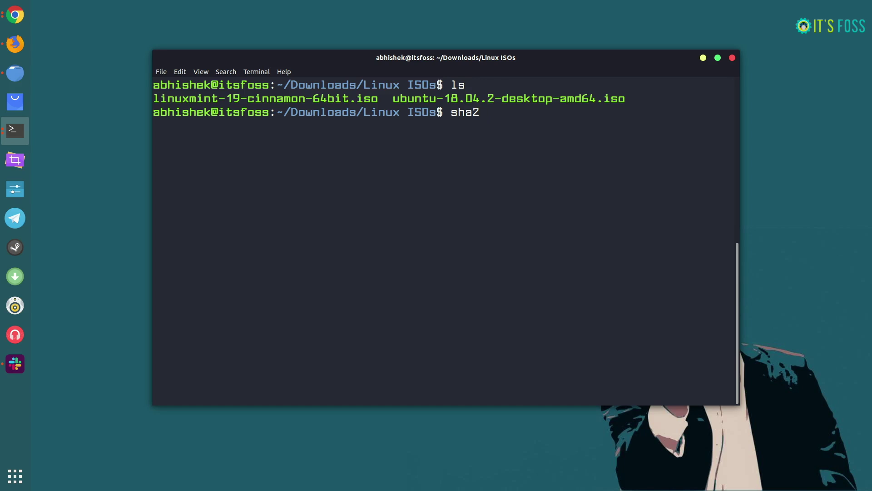
type("56sum lin")
key("Tab")
key("Return")
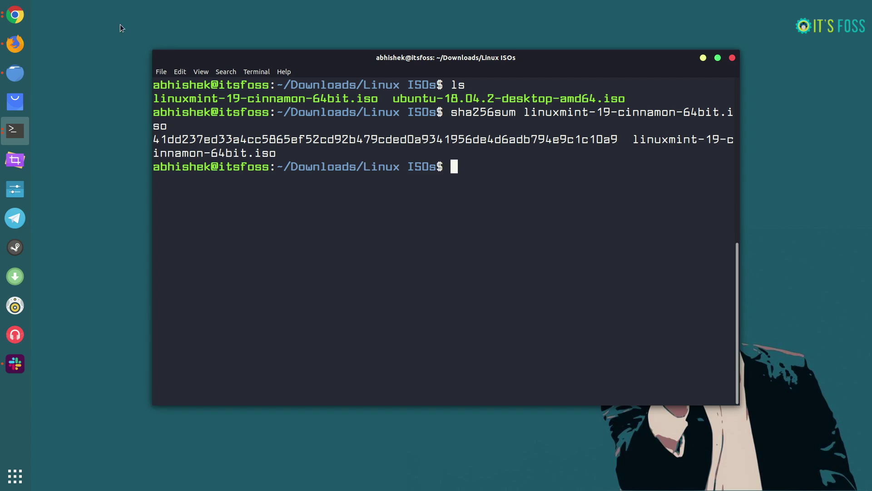
Copy the terminal's SHA256 output and search for it in Firefox's sha256sum.txt
left_click_drag(154, 138, 616, 138)
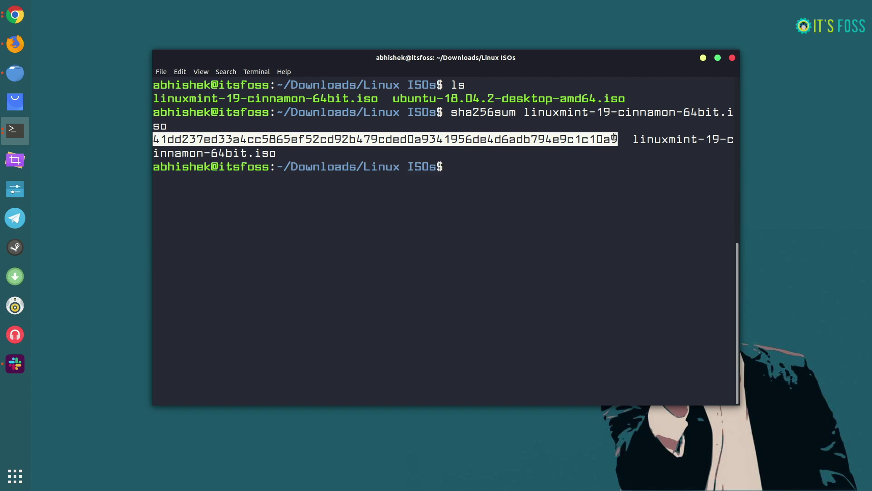
right_click(597, 140)
left_click(614, 155)
key("alt+Tab")
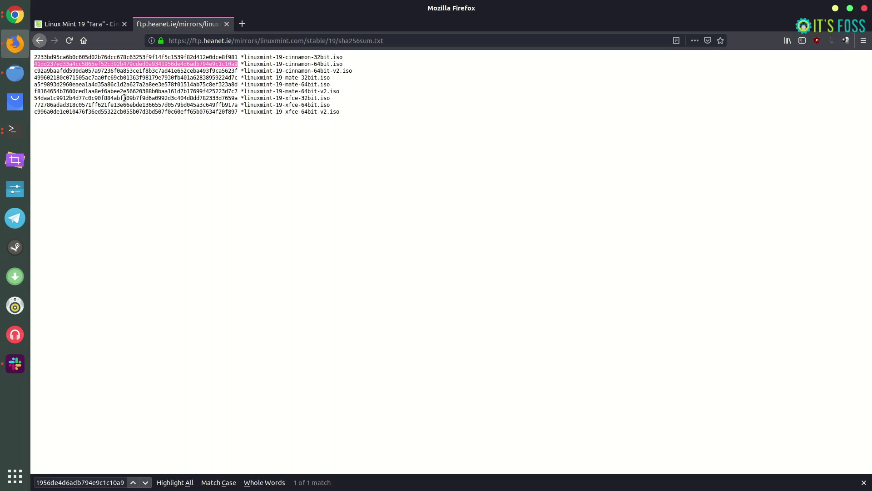
key("ctrl+f")
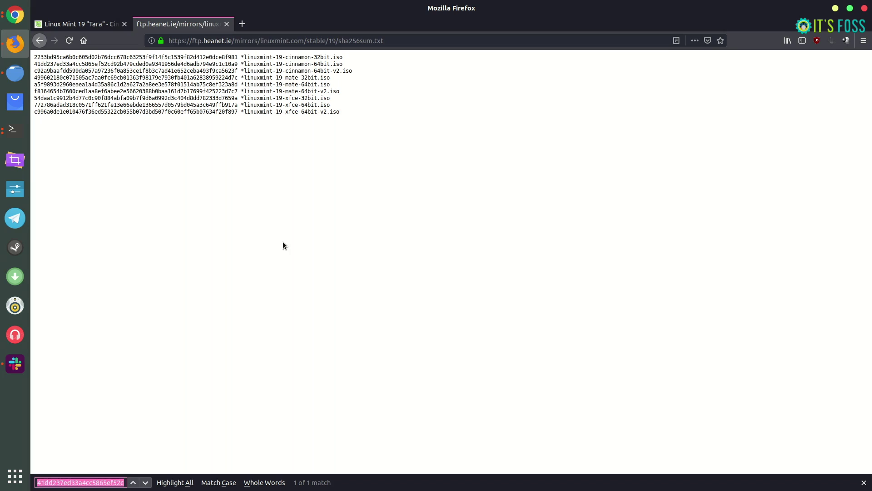
key("ctrl+v")
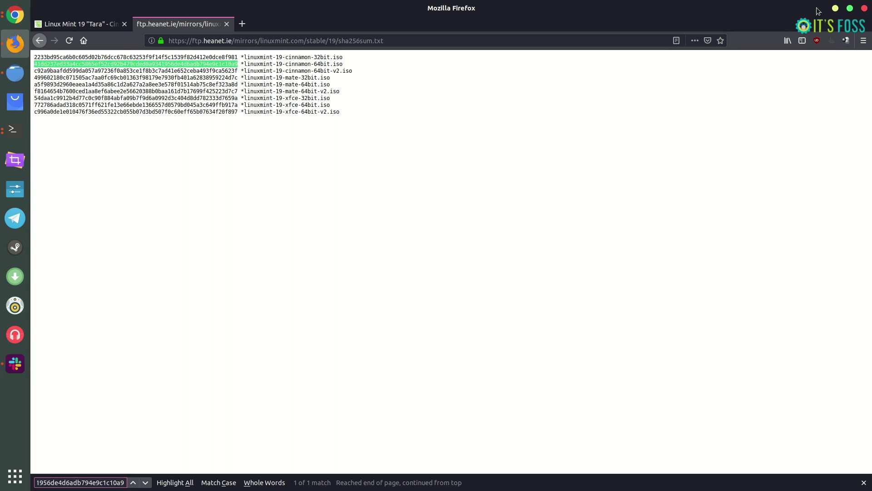
key("alt+Tab")
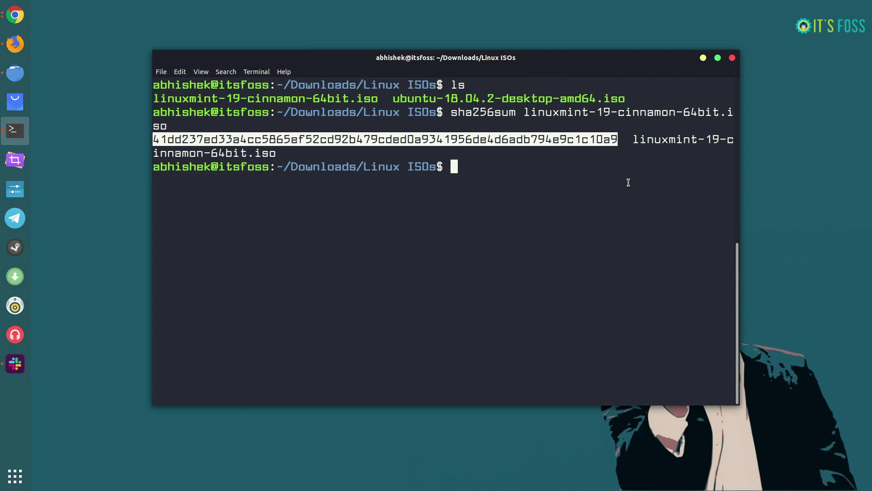
Run md5sum and sha1sum on linuxmint-19-cinnamon-64bit.iso, Tab-completing the file name
left_click(628, 182)
type("md5sum li")
key("Tab")
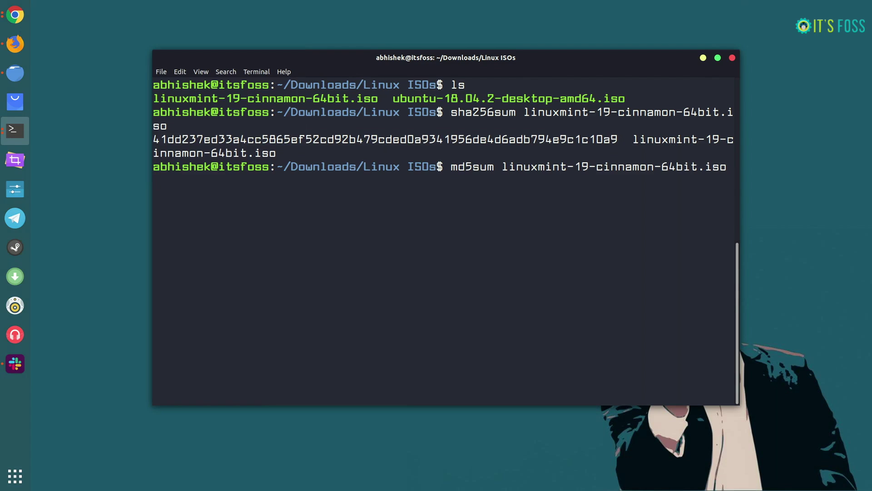
key("Return")
key("Return")
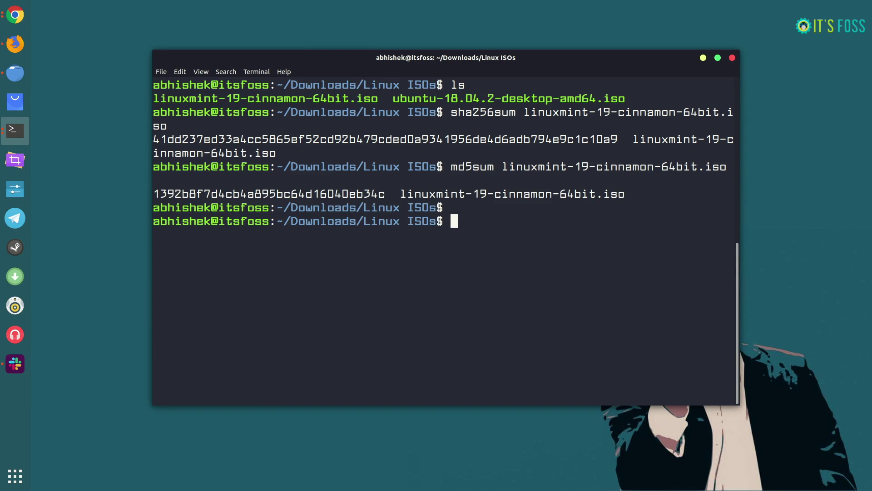
type("sha1sum l")
key("Tab")
key("Return")
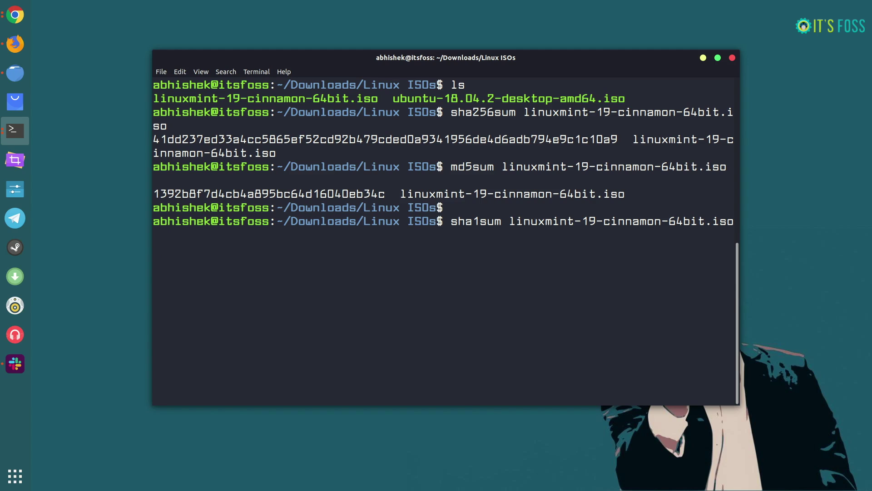